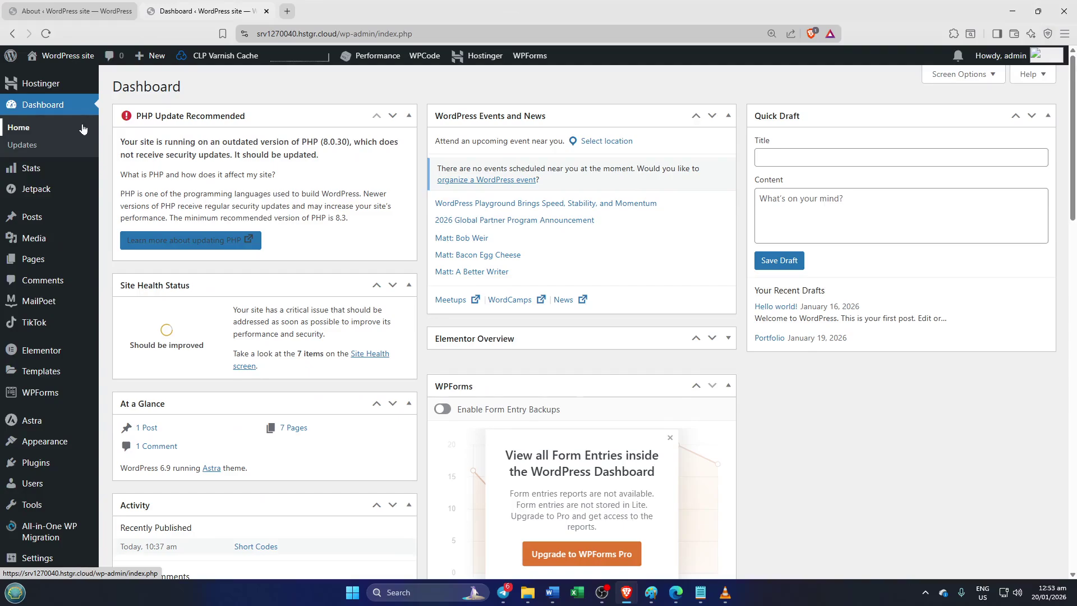
Open the WP File Manager plugin's file browser from the WordPress admin dashboard.
{"action": "scroll", "coordinate": [83, 128], "scroll_direction": "down", "scroll_amount": 2}
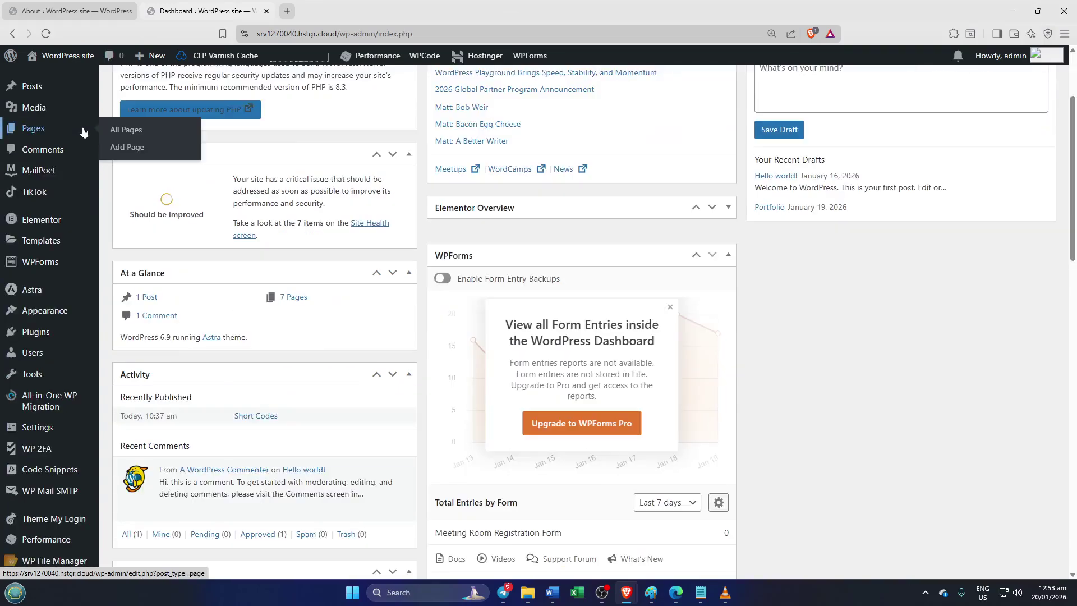
{"action": "scroll", "coordinate": [84, 132], "scroll_direction": "down", "scroll_amount": 5}
{"action": "scroll", "coordinate": [95, 231], "scroll_direction": "down", "scroll_amount": 2}
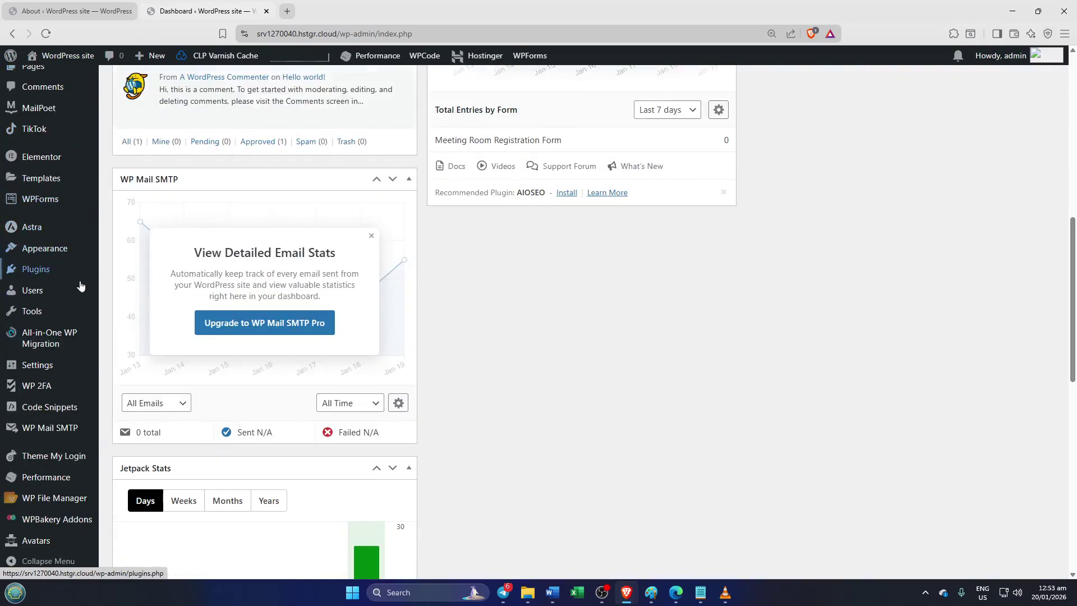
{"action": "mouse_move", "coordinate": [93, 264]}
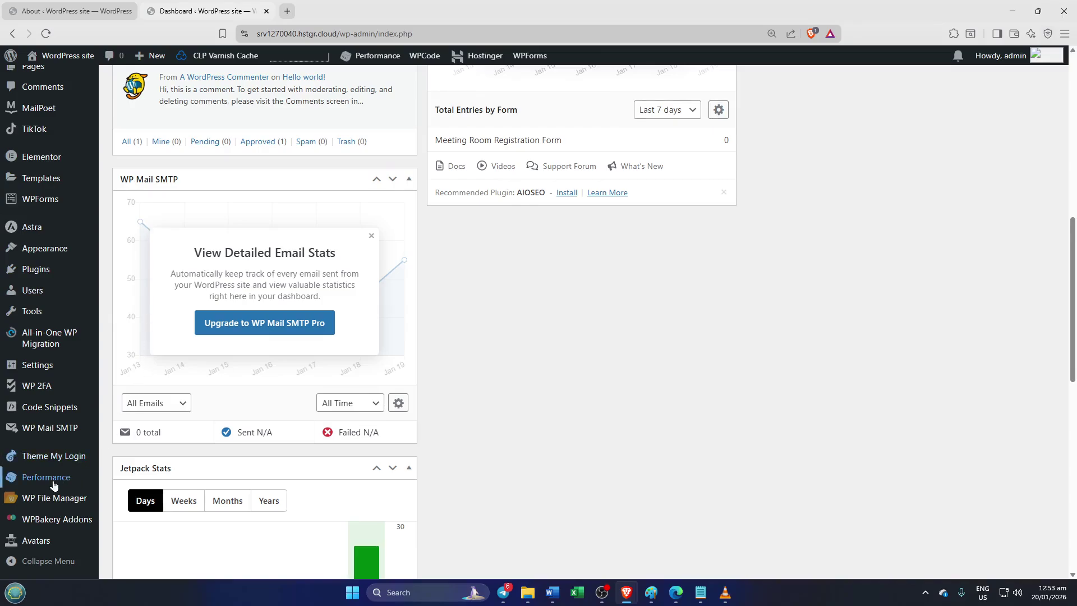
{"action": "mouse_move", "coordinate": [41, 503]}
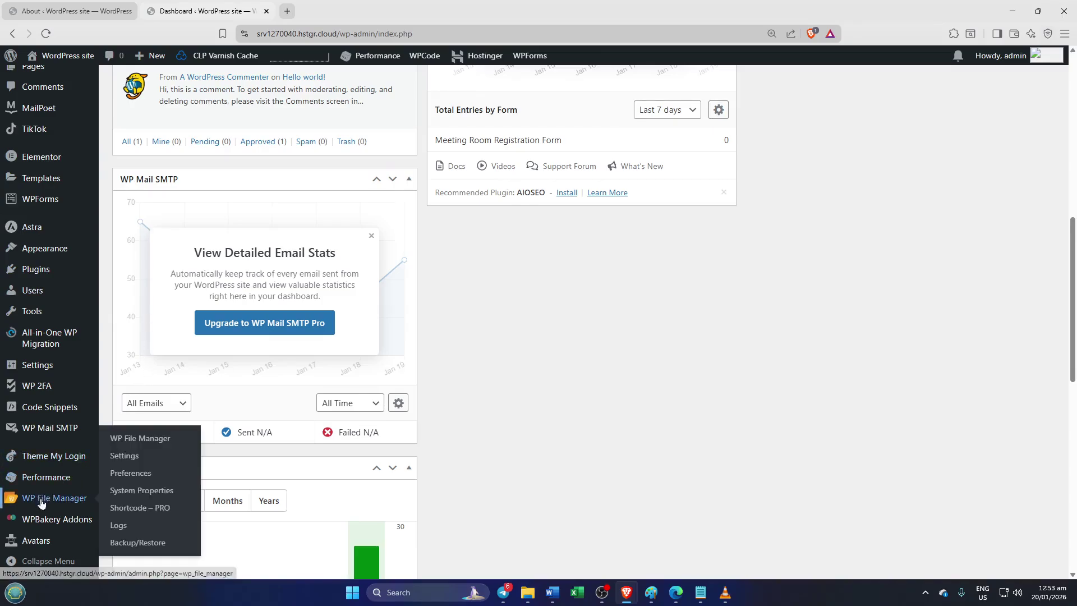
{"action": "left_click", "coordinate": [154, 438]}
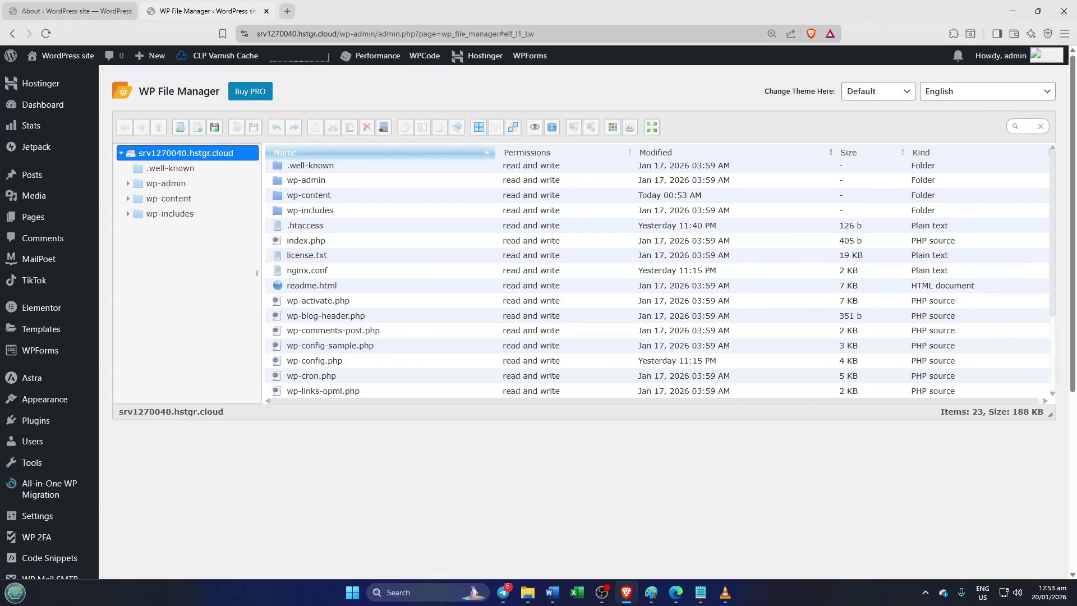
Search the site's root folder for ".ht" and open the .htaccess file in the code editor.
{"action": "left_click", "coordinate": [1021, 126]}
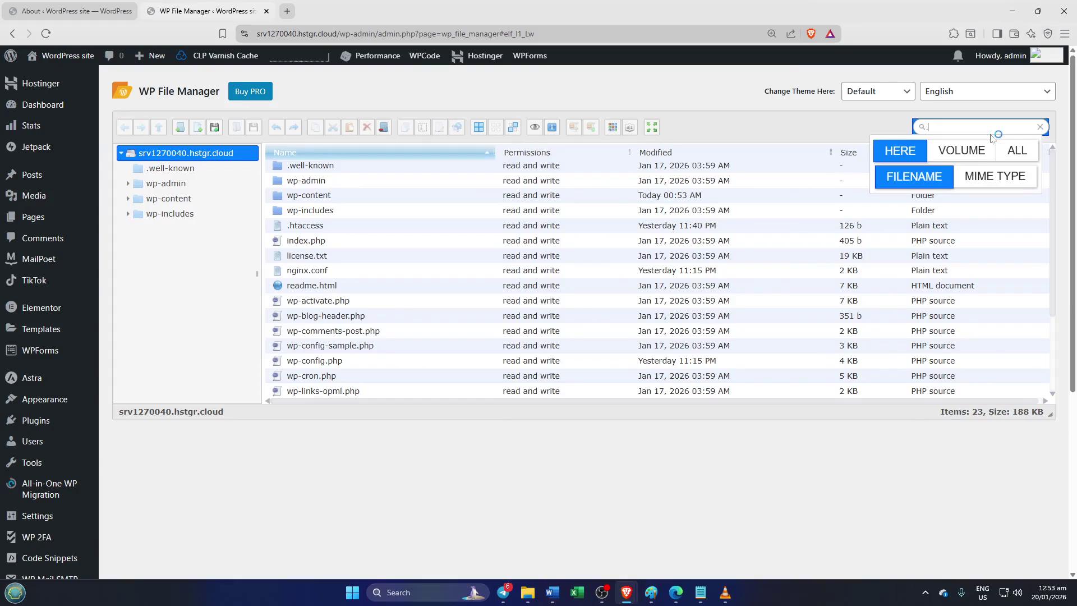
{"action": "type", "text": ".ht"}
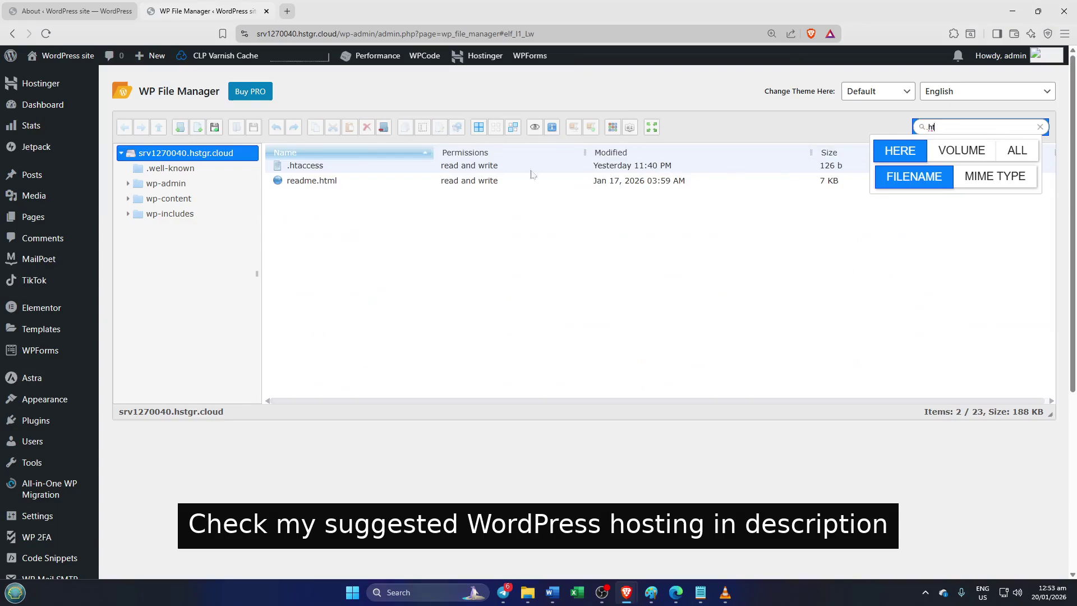
{"action": "left_click", "coordinate": [361, 160]}
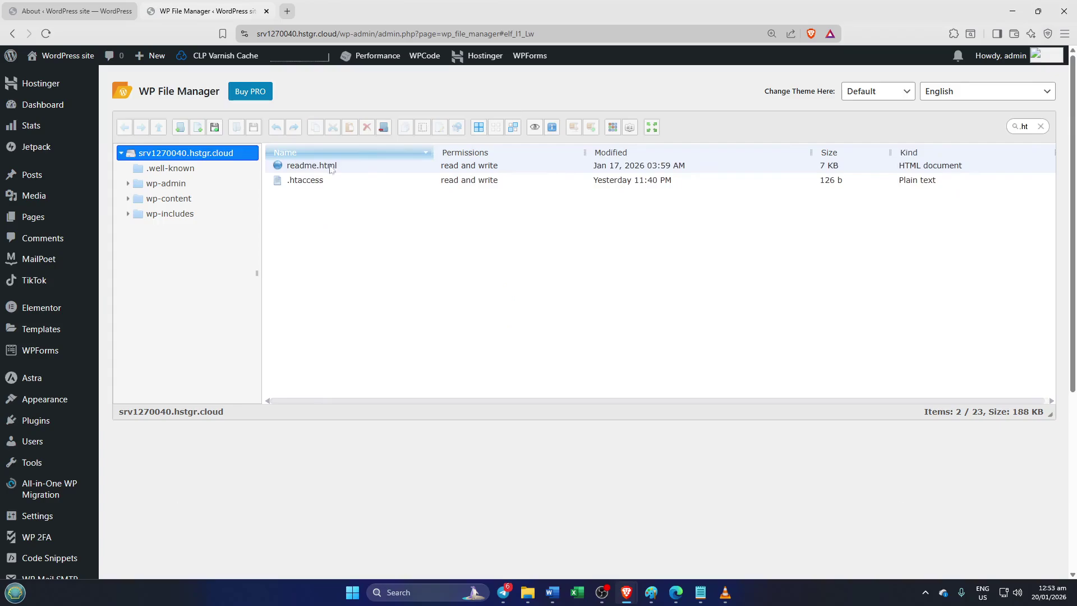
{"action": "left_click", "coordinate": [321, 188]}
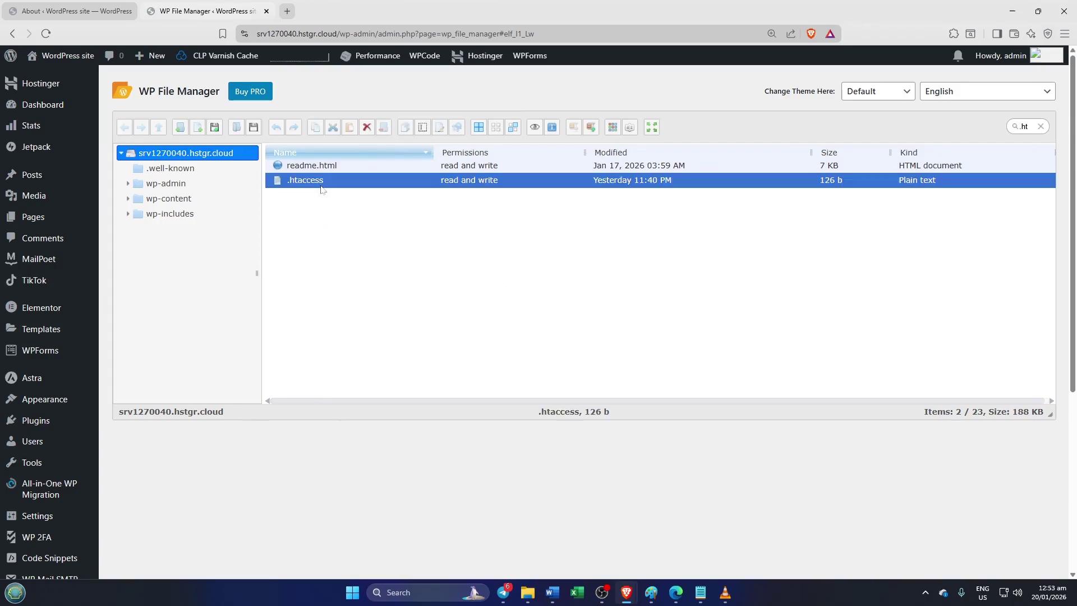
{"action": "right_click", "coordinate": [321, 188]}
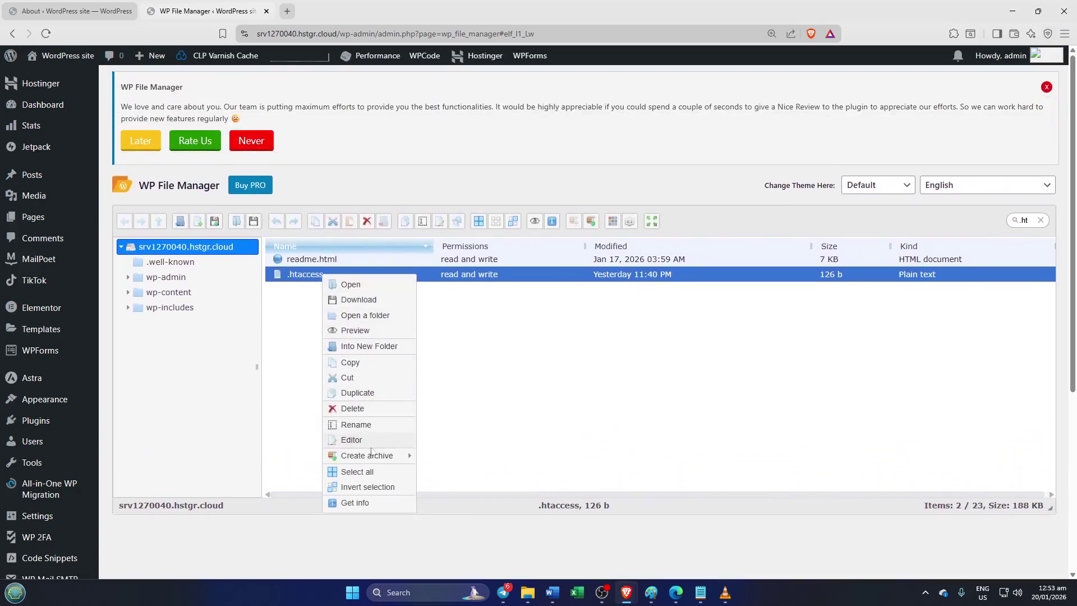
{"action": "left_click", "coordinate": [373, 443]}
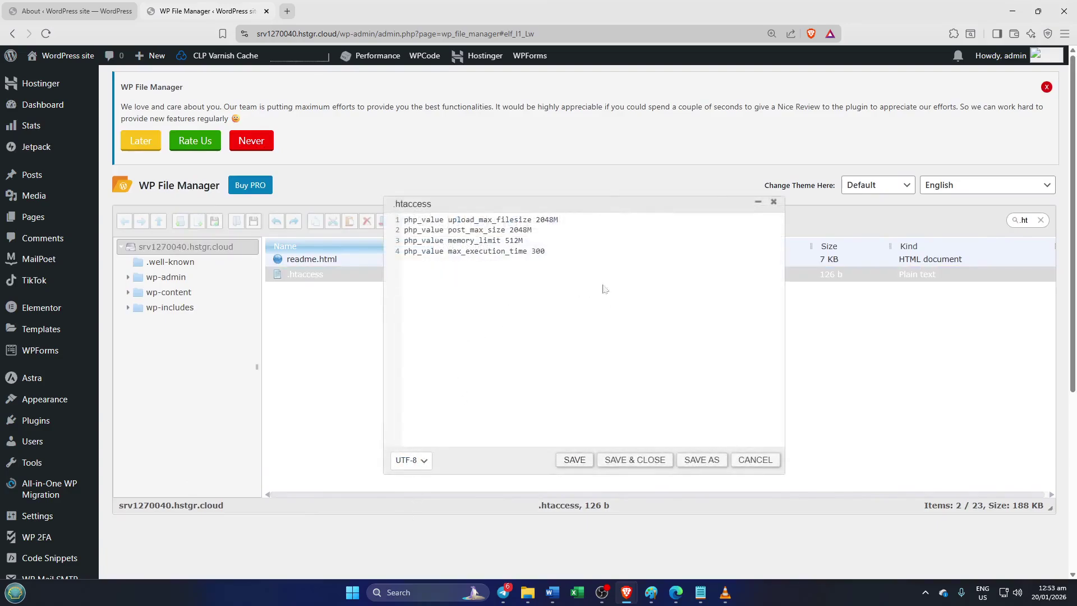
Add blank lines at the end of .htaccess, then switch to Notepad and copy the line "php_value max_input_vars 3000".
{"action": "left_click", "coordinate": [621, 299]}
{"action": "key", "text": "Return"}
{"action": "left_click", "coordinate": [701, 593]}
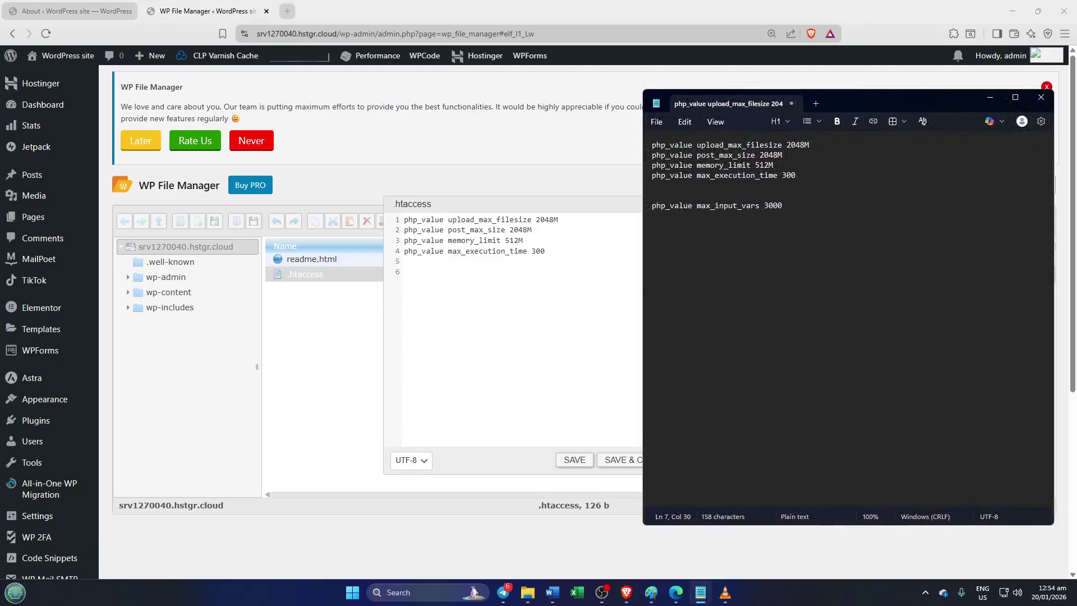
{"action": "key", "text": "shift+Up"}
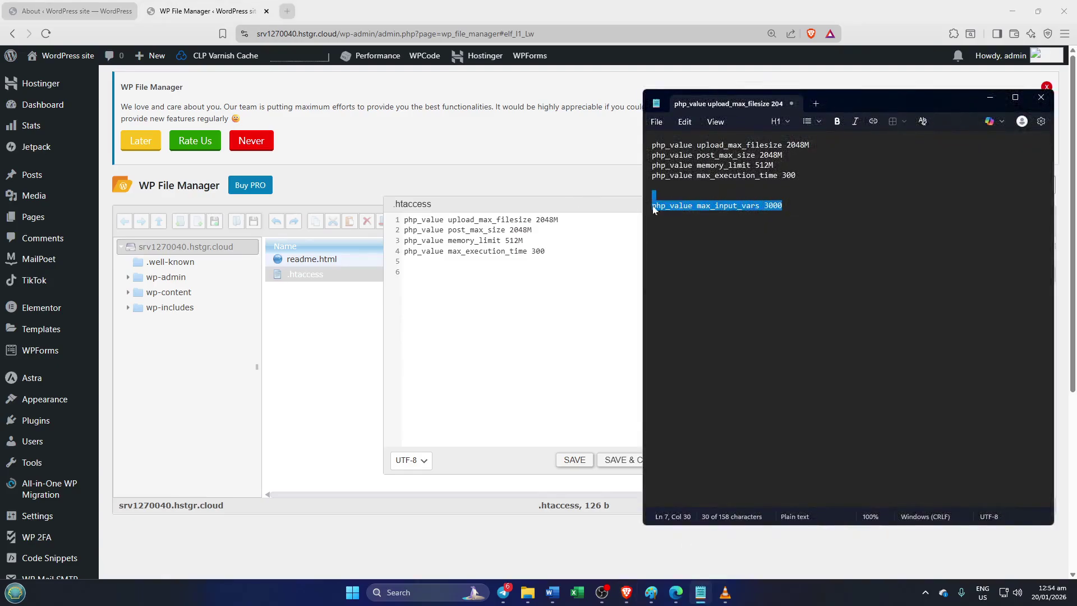
{"action": "left_click", "coordinate": [783, 207]}
{"action": "left_click_drag", "start_coordinate": [784, 206], "coordinate": [651, 207]}
{"action": "key", "text": "ctrl+c"}
Paste "php_value max_input_vars 3000" as the last line of .htaccess, then save and close the file.
{"action": "left_click", "coordinate": [486, 285]}
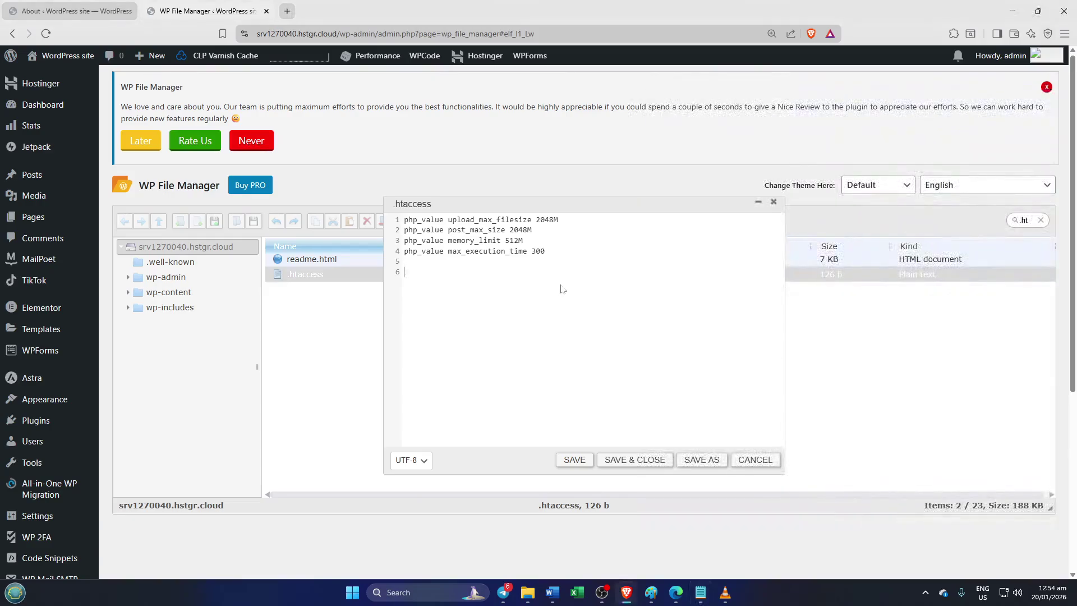
{"action": "key", "text": "ctrl+v"}
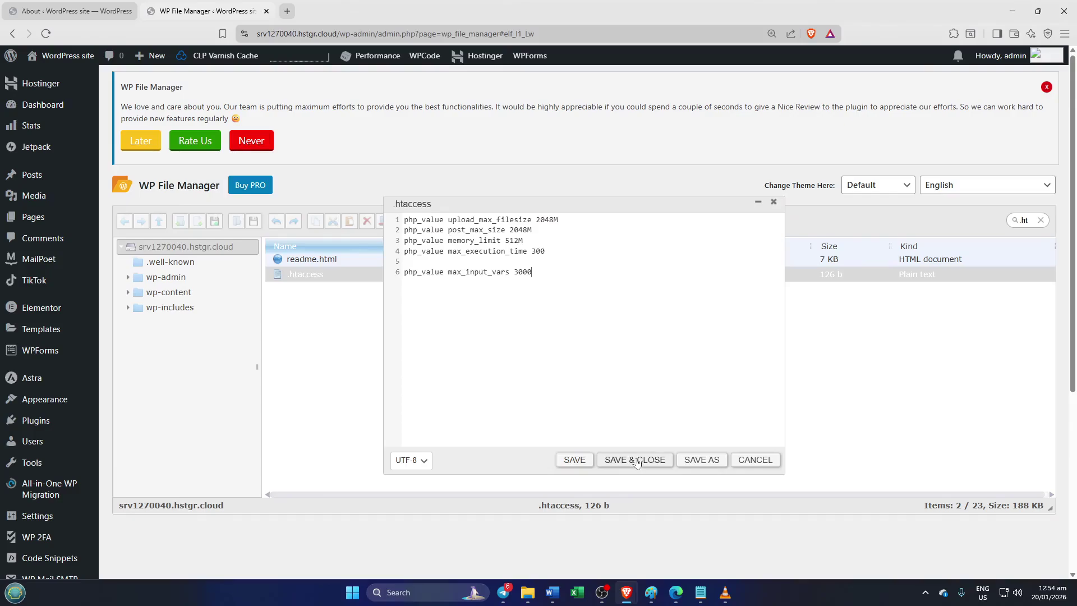
{"action": "left_click", "coordinate": [636, 460]}
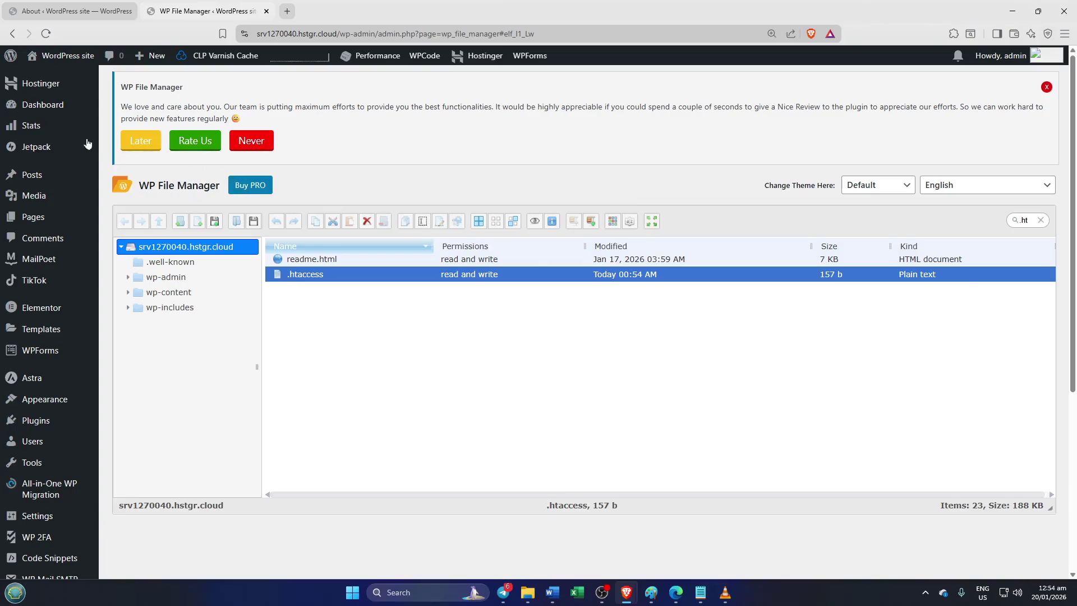
Return to the dashboard and open the Info view of the Site Health tool.
{"action": "left_click", "coordinate": [46, 106]}
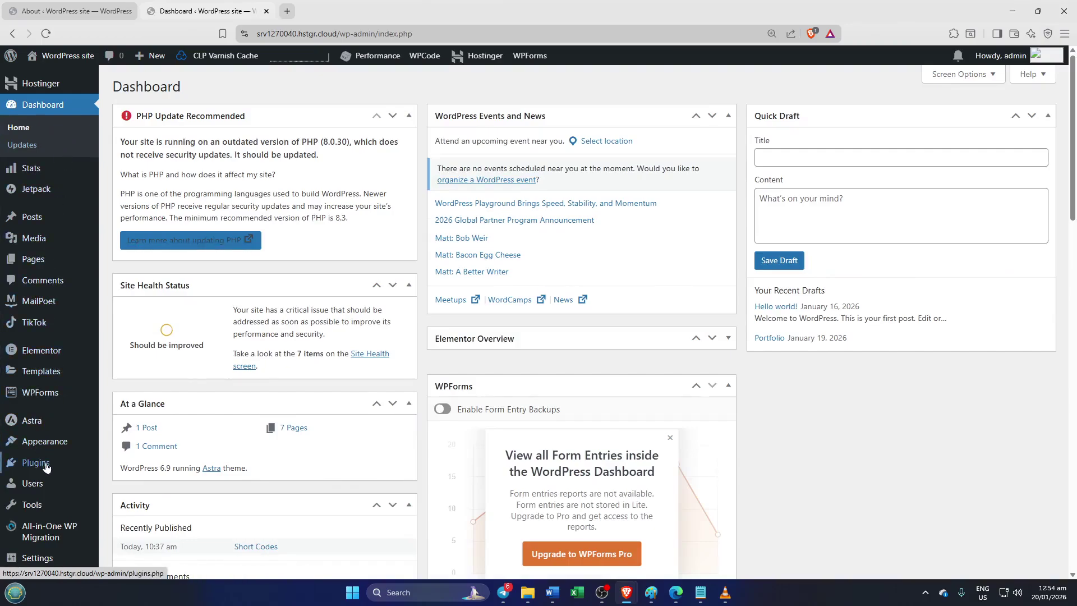
{"action": "mouse_move", "coordinate": [53, 507]}
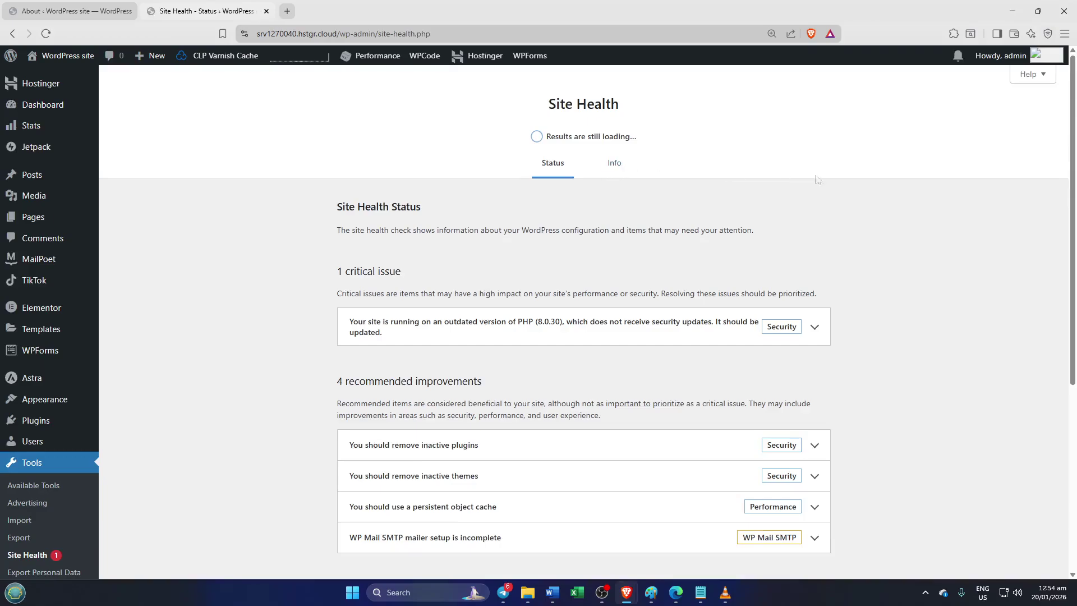
{"action": "scroll", "coordinate": [878, 177], "scroll_direction": "down", "scroll_amount": 2}
{"action": "scroll", "coordinate": [693, 157], "scroll_direction": "up", "scroll_amount": 2}
{"action": "left_click", "coordinate": [611, 167]}
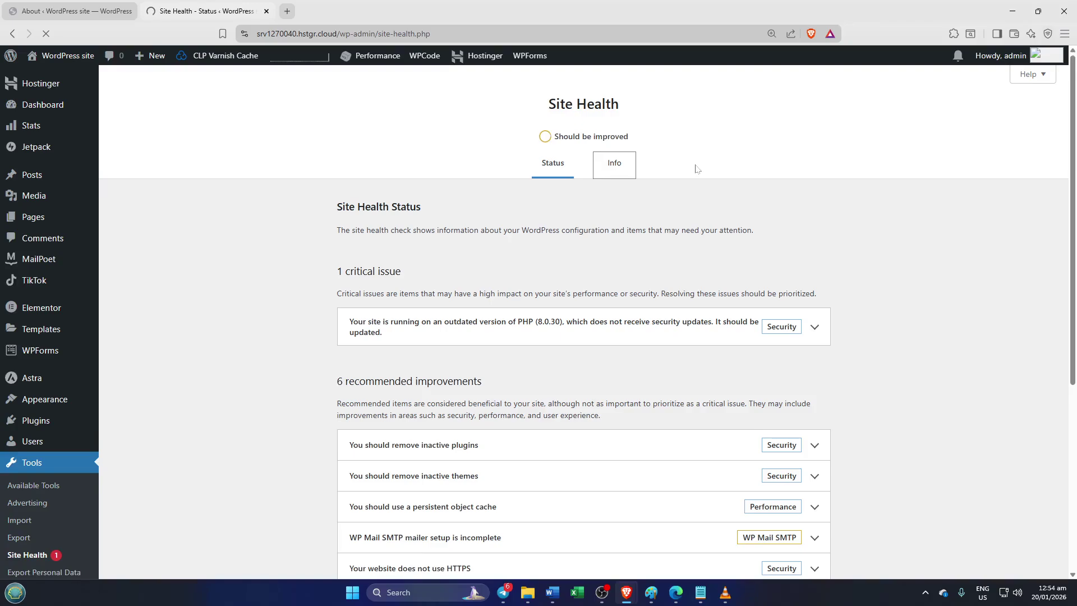
Expand the Server section of Site Health Info and examine the PHP limits, including PHP max input variables.
{"action": "scroll", "coordinate": [694, 168], "scroll_direction": "down", "scroll_amount": 5}
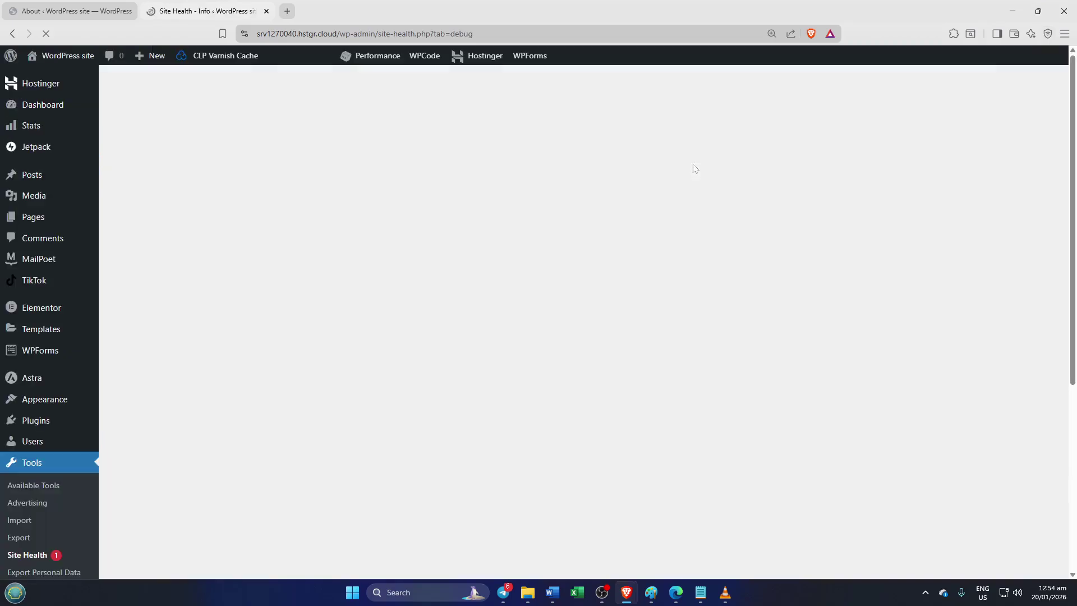
{"action": "scroll", "coordinate": [694, 168], "scroll_direction": "down", "scroll_amount": 2}
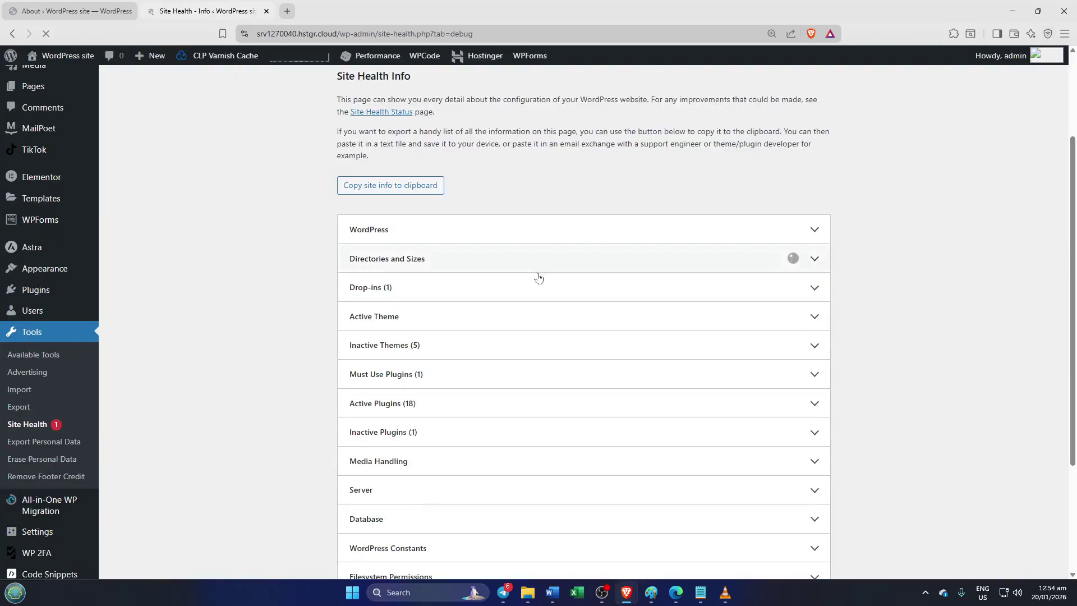
{"action": "left_click", "coordinate": [374, 492]}
{"action": "scroll", "coordinate": [771, 355], "scroll_direction": "down", "scroll_amount": 2}
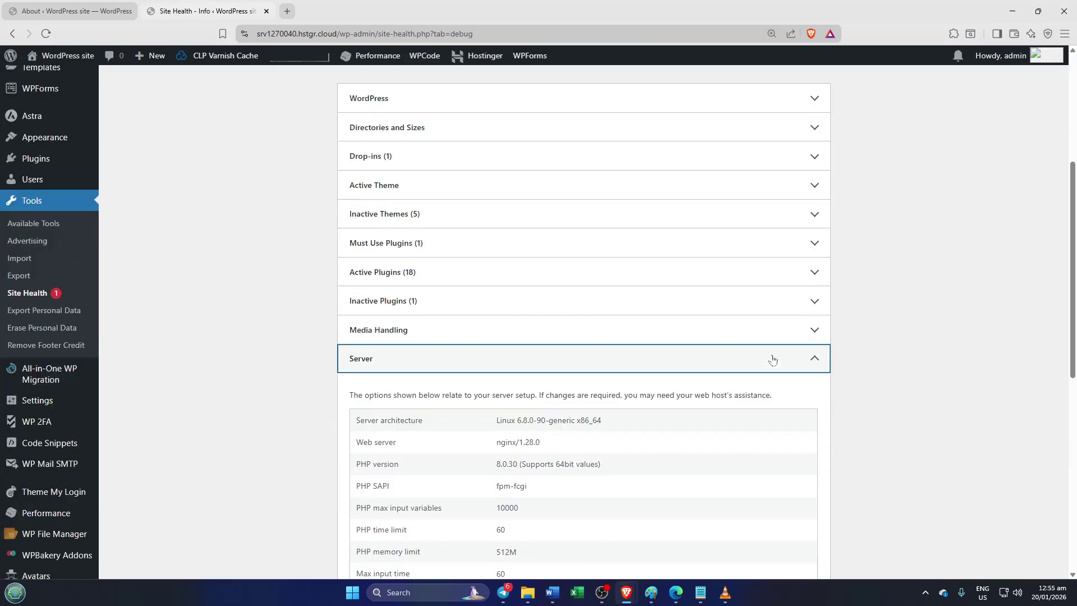
{"action": "scroll", "coordinate": [897, 322], "scroll_direction": "down", "scroll_amount": 2}
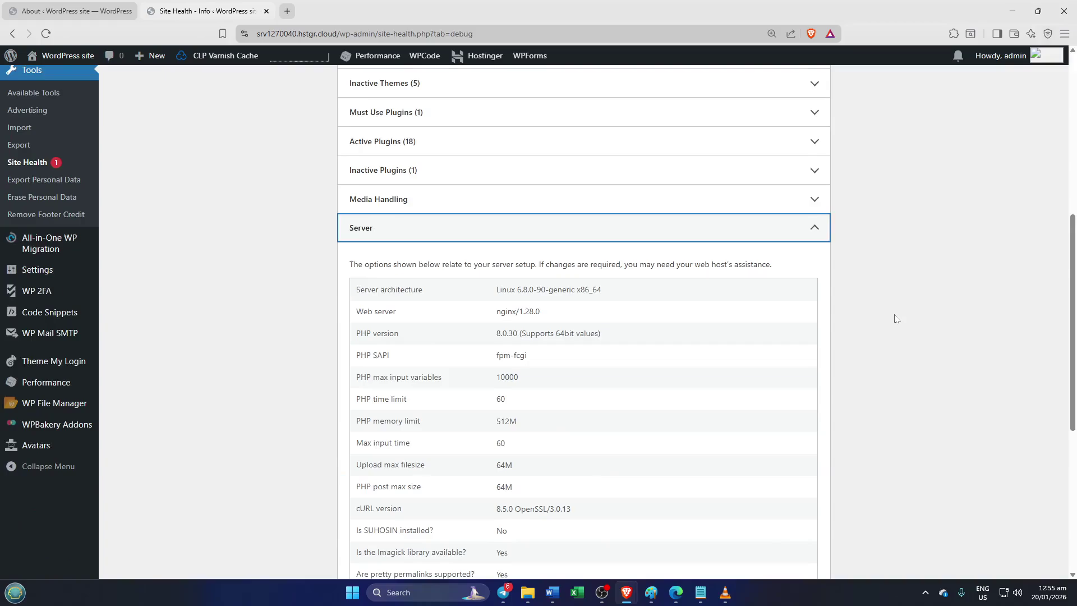
{"action": "scroll", "coordinate": [895, 319], "scroll_direction": "down", "scroll_amount": 2}
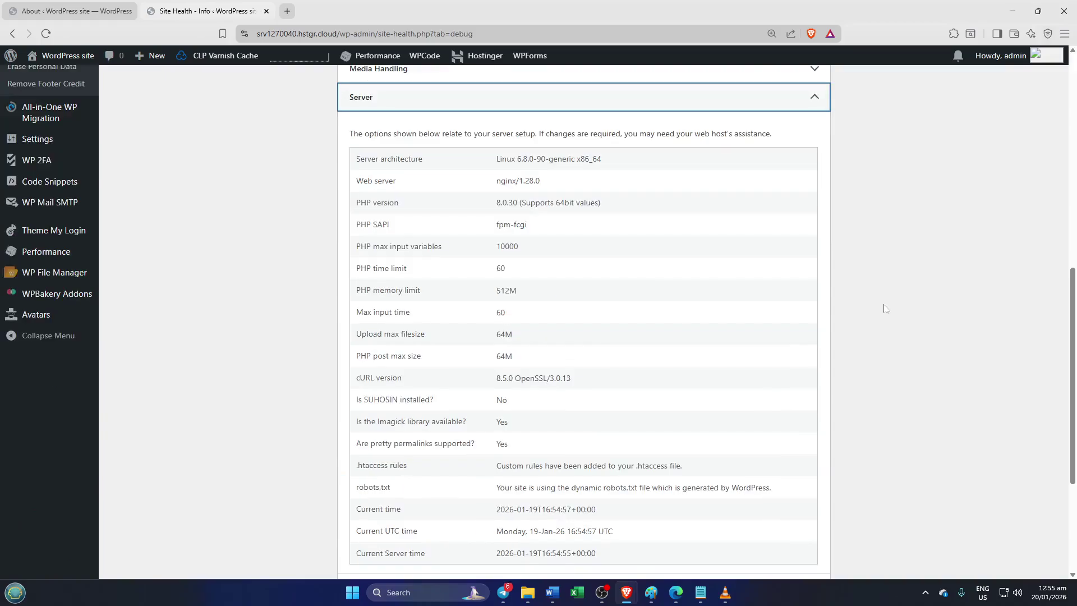
{"action": "scroll", "coordinate": [850, 299], "scroll_direction": "down", "scroll_amount": 2}
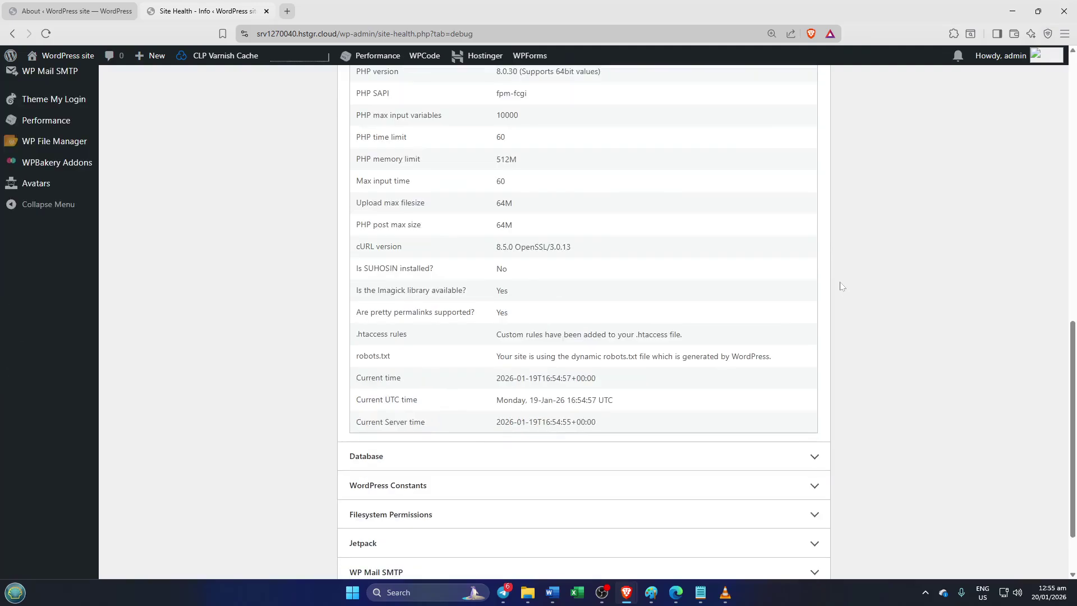
{"action": "scroll", "coordinate": [842, 286], "scroll_direction": "up", "scroll_amount": 4}
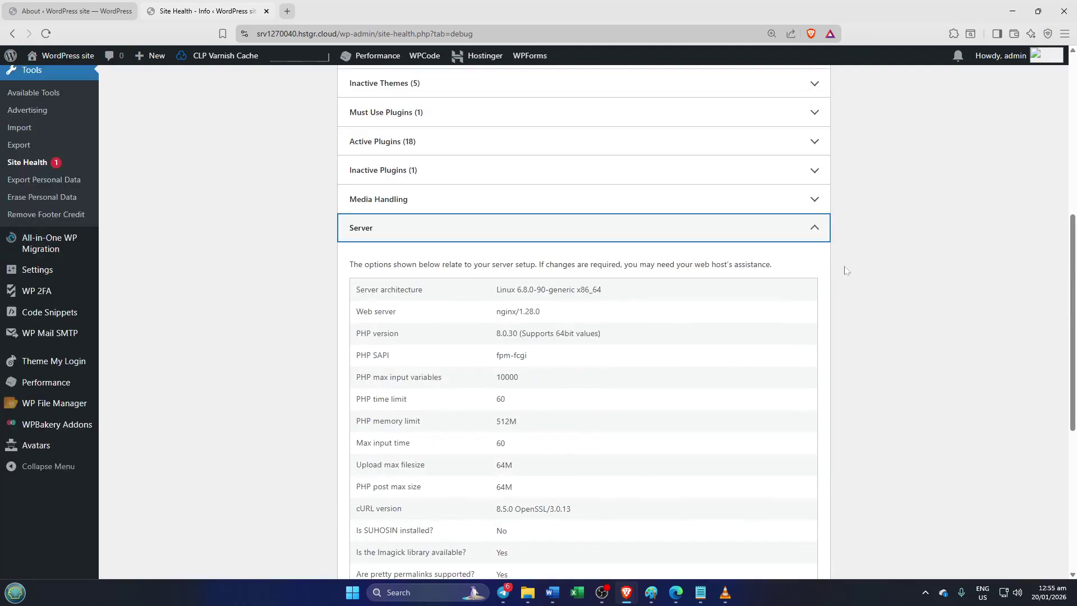